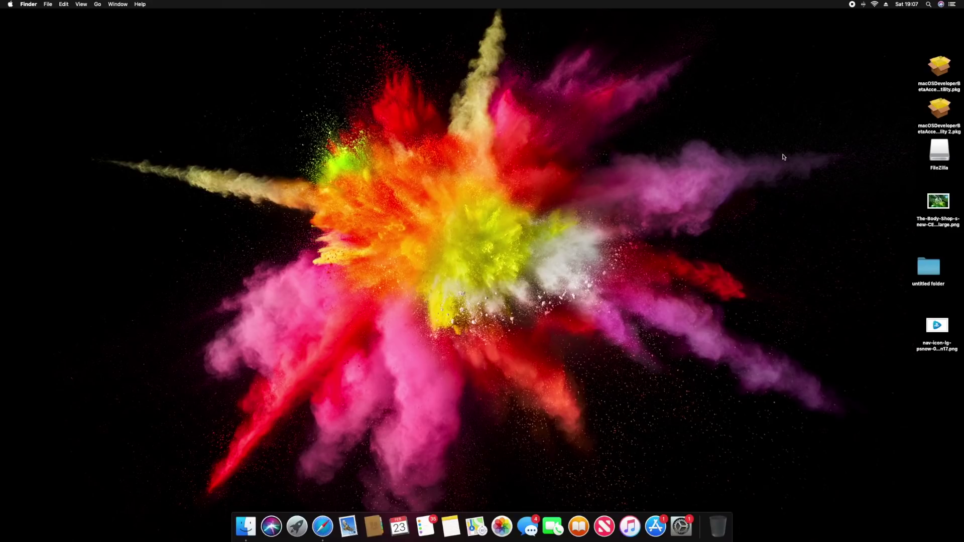
From the Wi-Fi menu, choose the new AirPort Time Capsule base station for setup.
{"action": "left_click", "coordinate": [876, 5]}
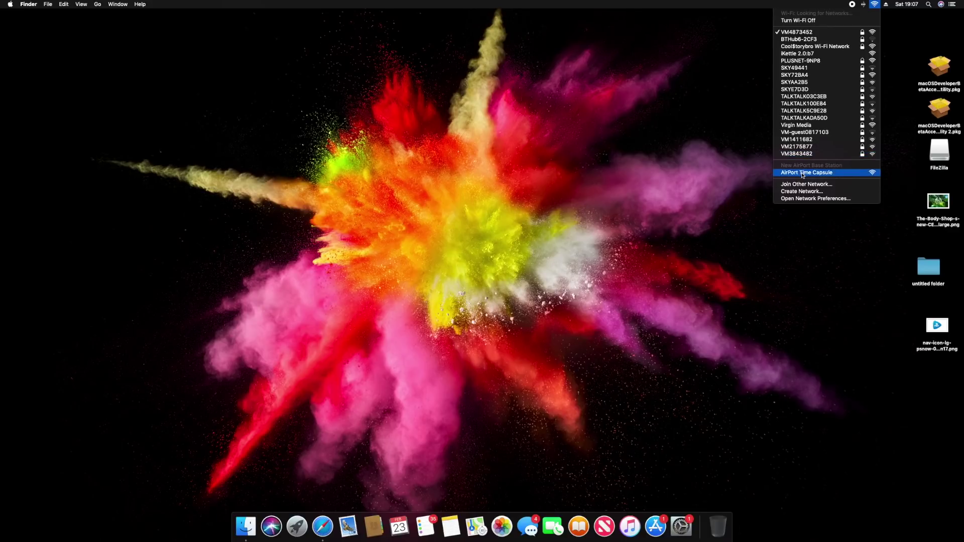
{"action": "left_click", "coordinate": [802, 173]}
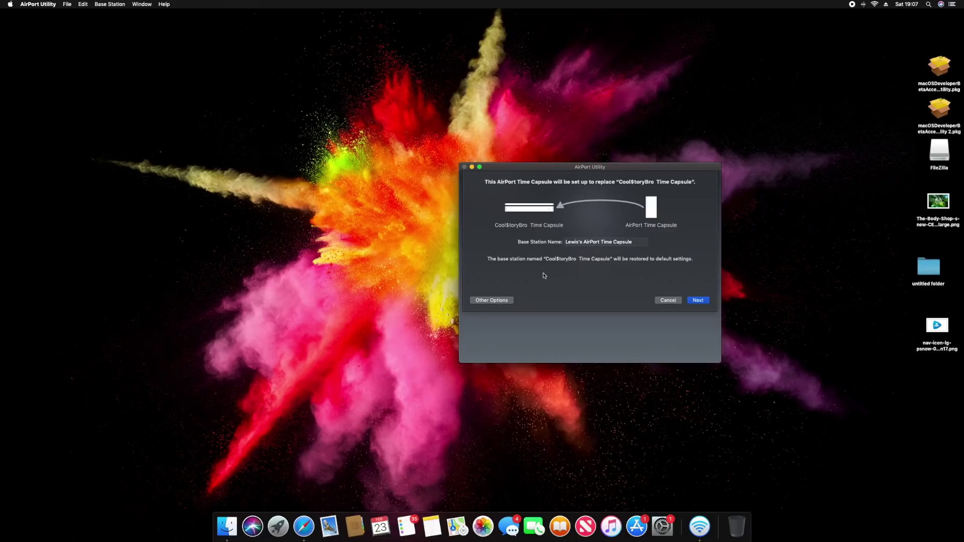
Under Other Options, choose to add the Time Capsule to the existing Cool$torybro Wi-Fi Network.
{"action": "left_click", "coordinate": [500, 301]}
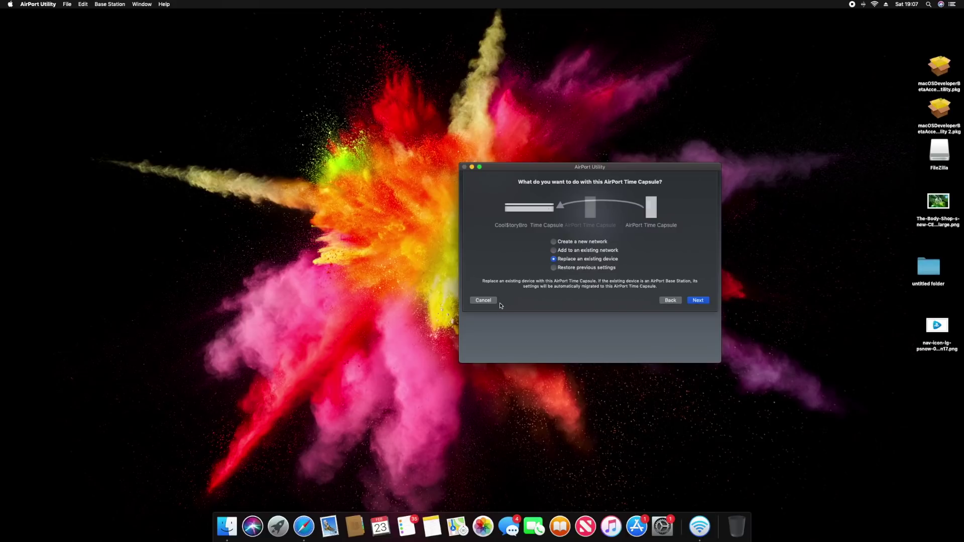
{"action": "left_click", "coordinate": [554, 251]}
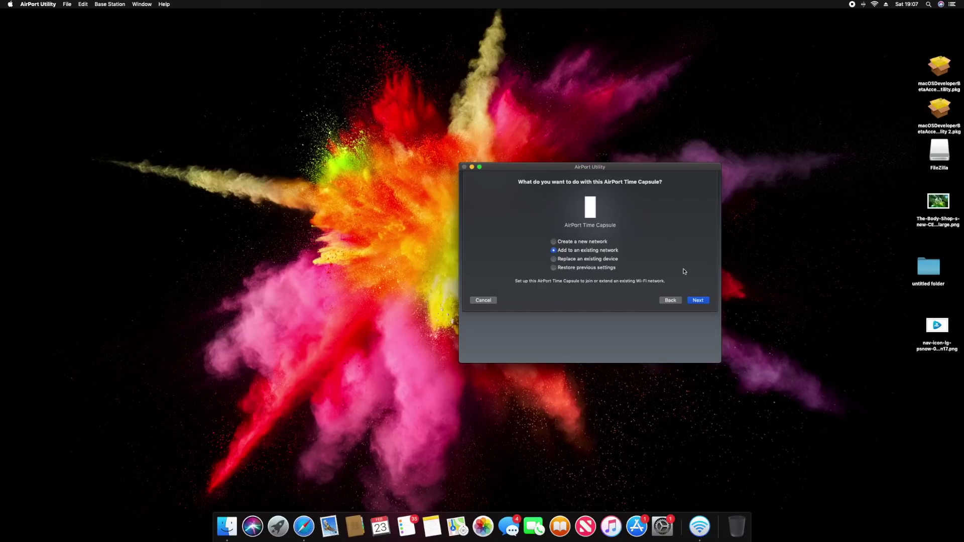
{"action": "left_click", "coordinate": [698, 300]}
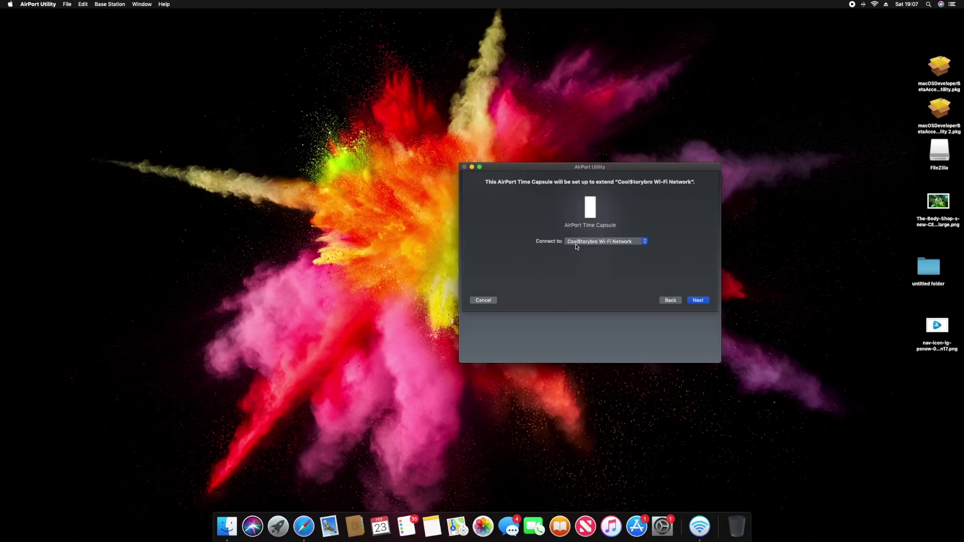
{"action": "left_click", "coordinate": [699, 301]}
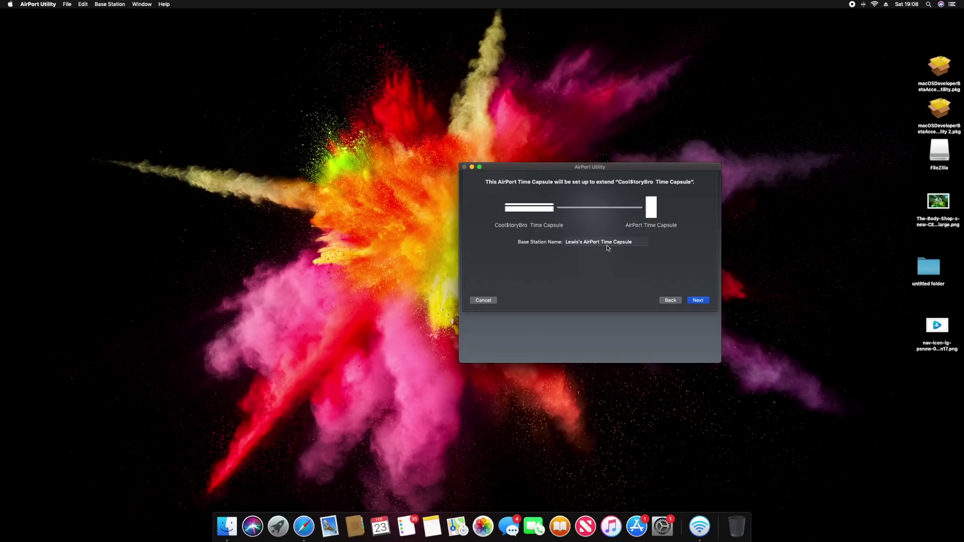
Rename the base station to 'Cool$toryBro AirPort Time Capsule', removing the owner's name, and complete setup.
{"action": "left_click", "coordinate": [640, 245]}
{"action": "left_click", "coordinate": [587, 241]}
{"action": "left_click_drag", "start_coordinate": [584, 243], "coordinate": [565, 242]}
{"action": "key", "text": "BackSpace"}
{"action": "type", "text": "Cool$s"}
{"action": "key", "text": "BackSpace"}
{"action": "type", "text": "toryBro"}
{"action": "left_click", "coordinate": [698, 301]}
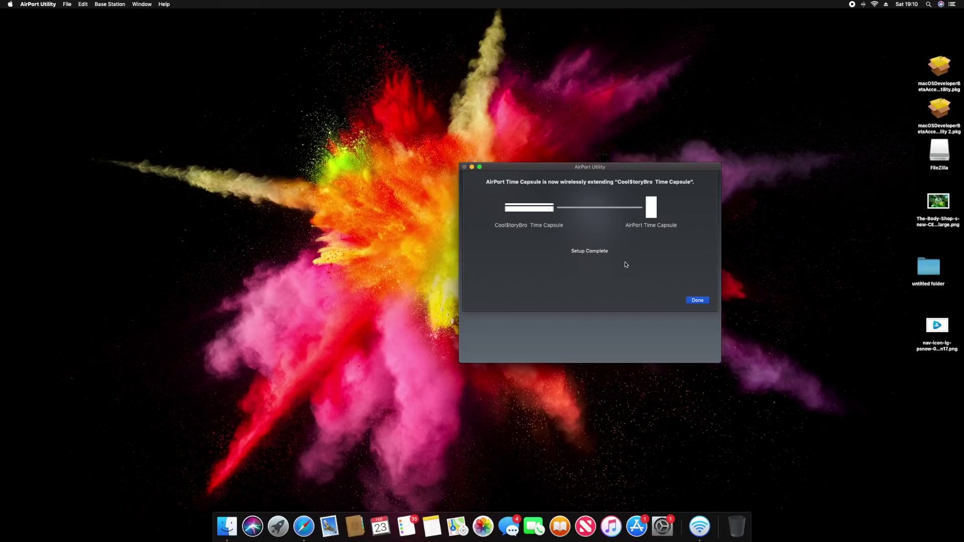
{"action": "left_click", "coordinate": [694, 300]}
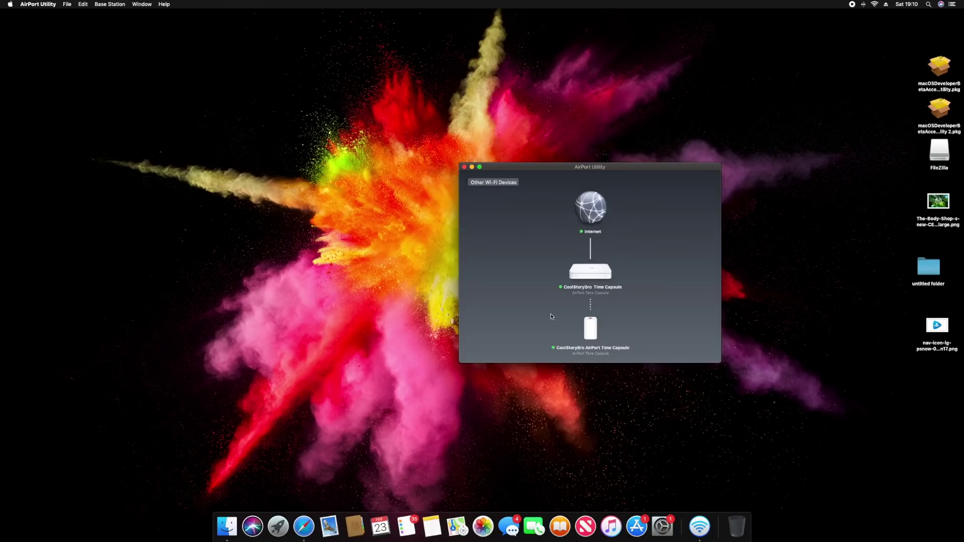
Open the new Time Capsule's settings, browse its Internet, Wireless, Network and Base Station tabs, and add a Back to My Mac account.
{"action": "left_click", "coordinate": [591, 328]}
{"action": "left_click", "coordinate": [702, 351]}
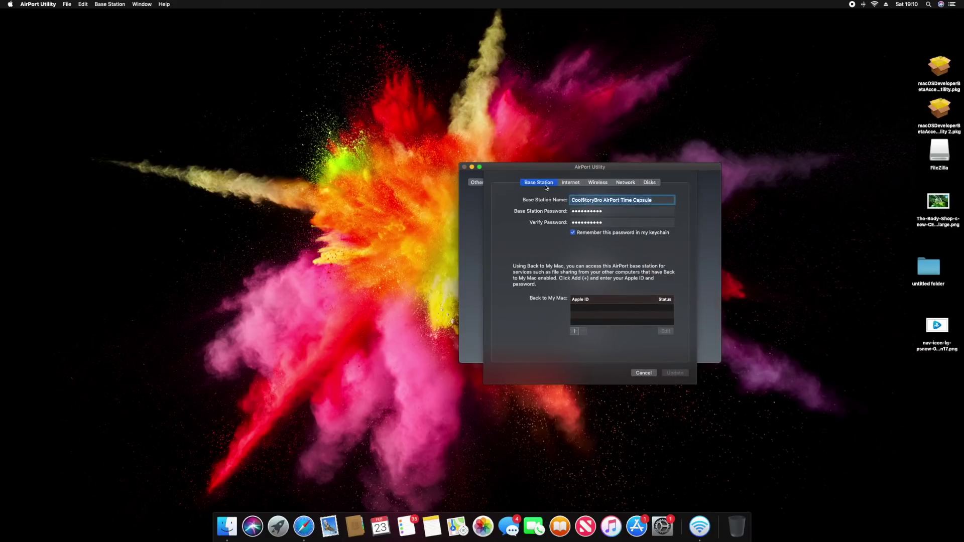
{"action": "left_click", "coordinate": [567, 183]}
{"action": "left_click", "coordinate": [598, 183]}
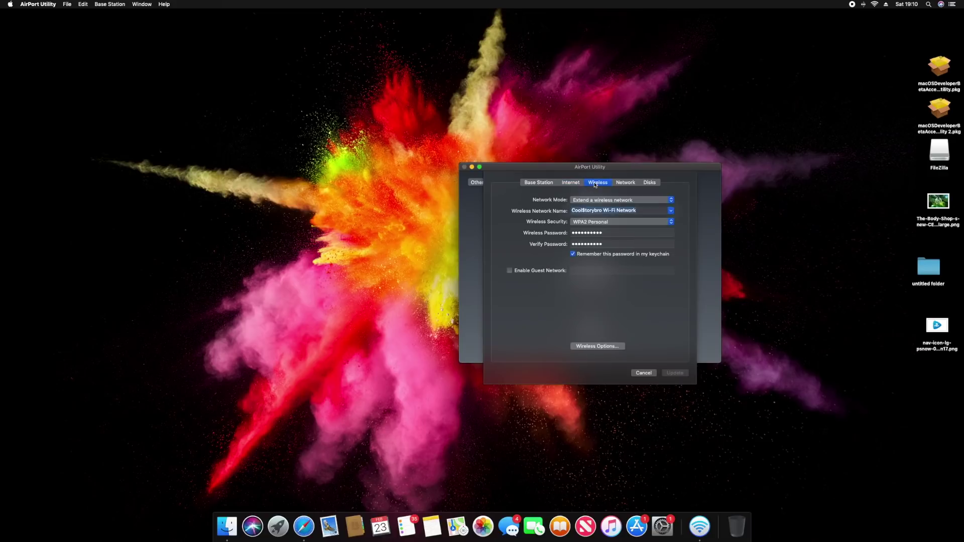
{"action": "left_click", "coordinate": [622, 184]}
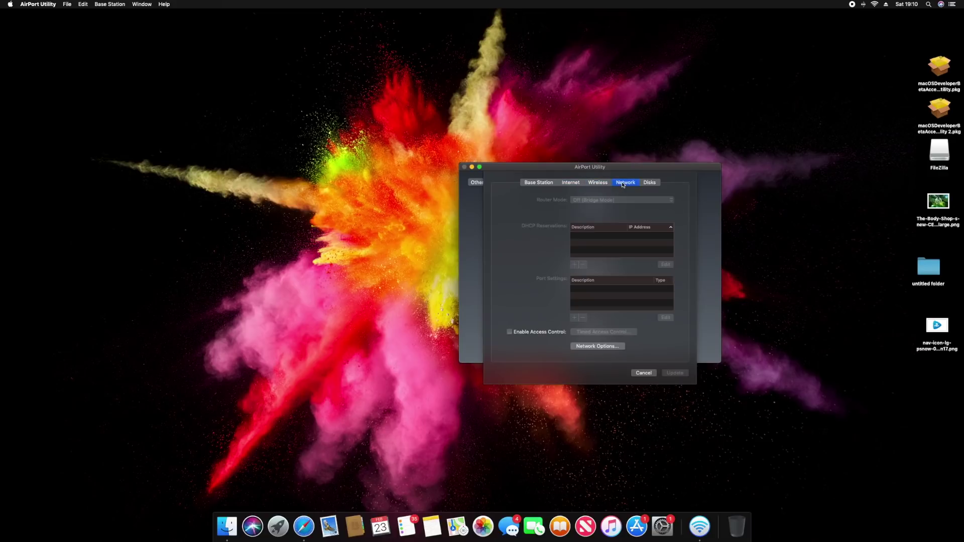
{"action": "left_click", "coordinate": [540, 182]}
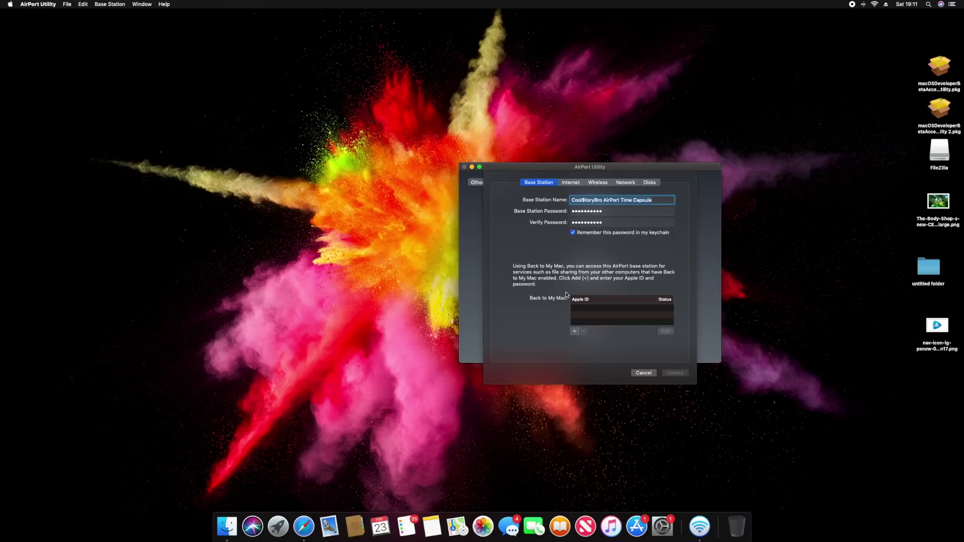
{"action": "left_click", "coordinate": [575, 331]}
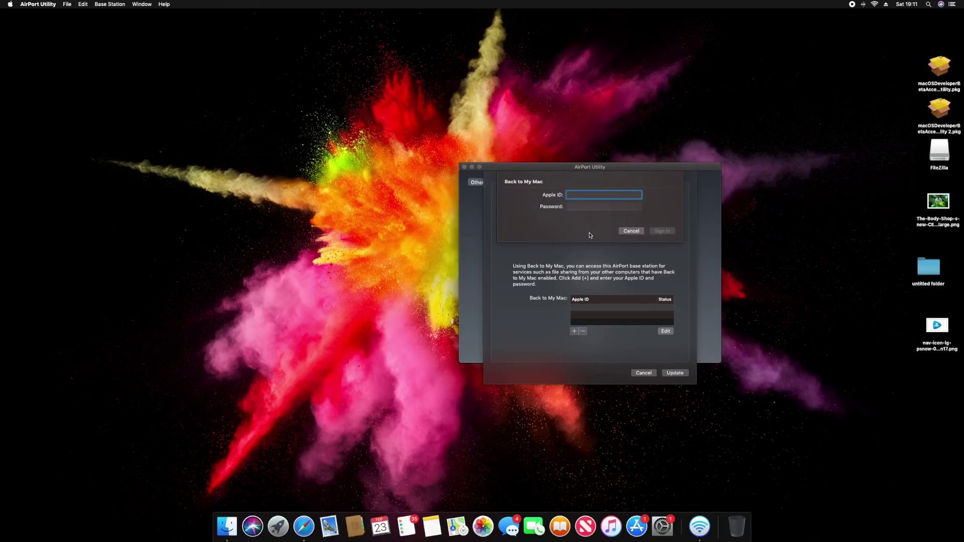
Cancel the Back to My Mac sign-in and view the Disks tab showing the Data partition.
{"action": "left_click", "coordinate": [631, 232]}
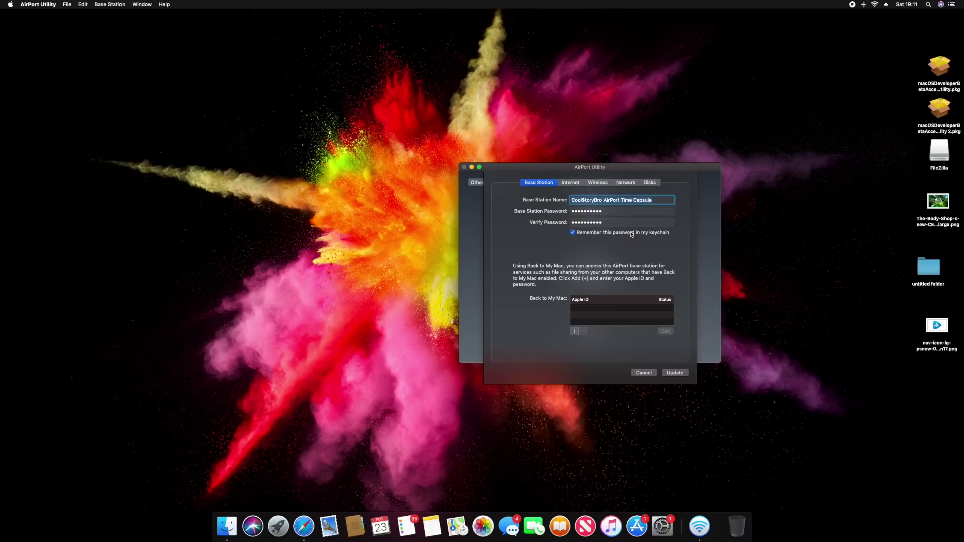
{"action": "left_click", "coordinate": [644, 184]}
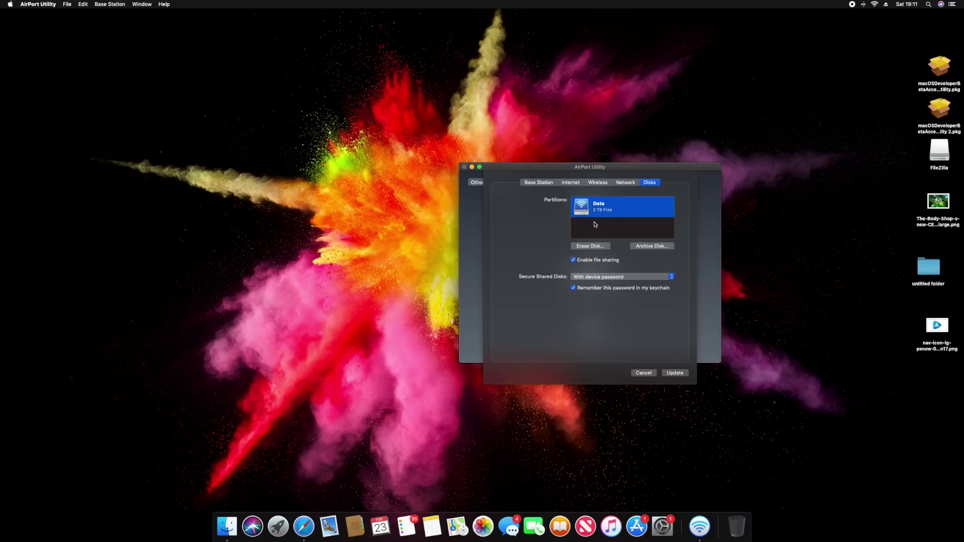
Start erasing the Data disk, leaving the security method on Quick Erase.
{"action": "left_click", "coordinate": [598, 247]}
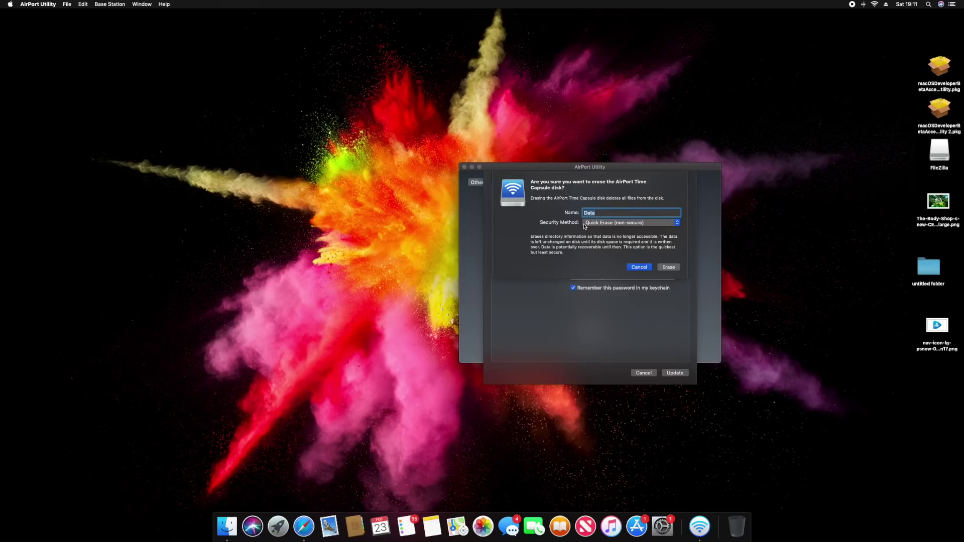
{"action": "left_click", "coordinate": [596, 224]}
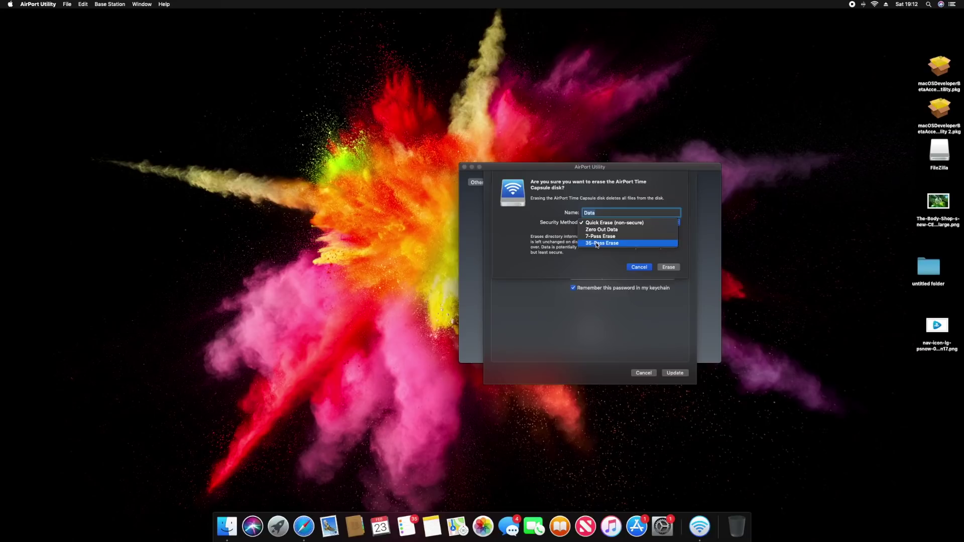
{"action": "left_click", "coordinate": [646, 265]}
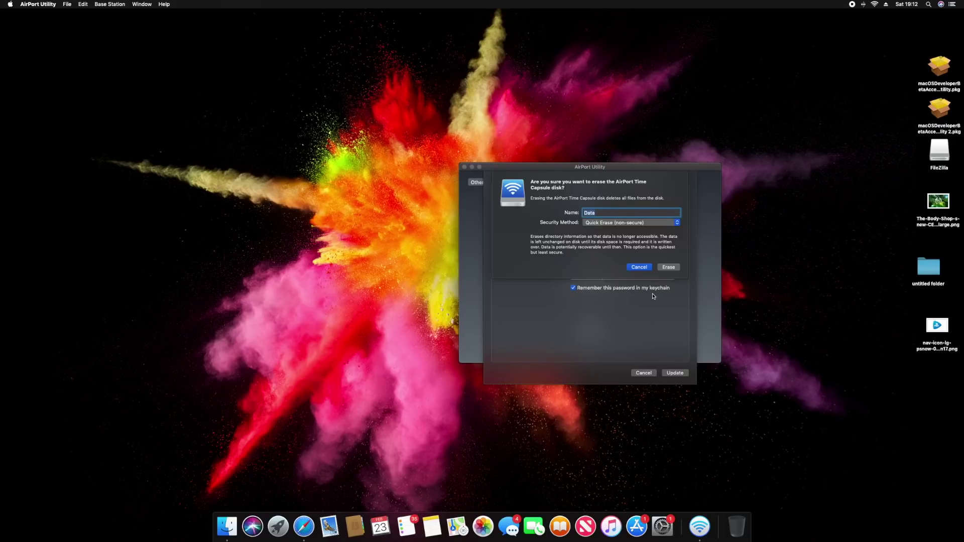
Connect the Mac to the VM4873452 Wi-Fi network and cancel the unavailable base station settings.
{"action": "left_click", "coordinate": [875, 4]}
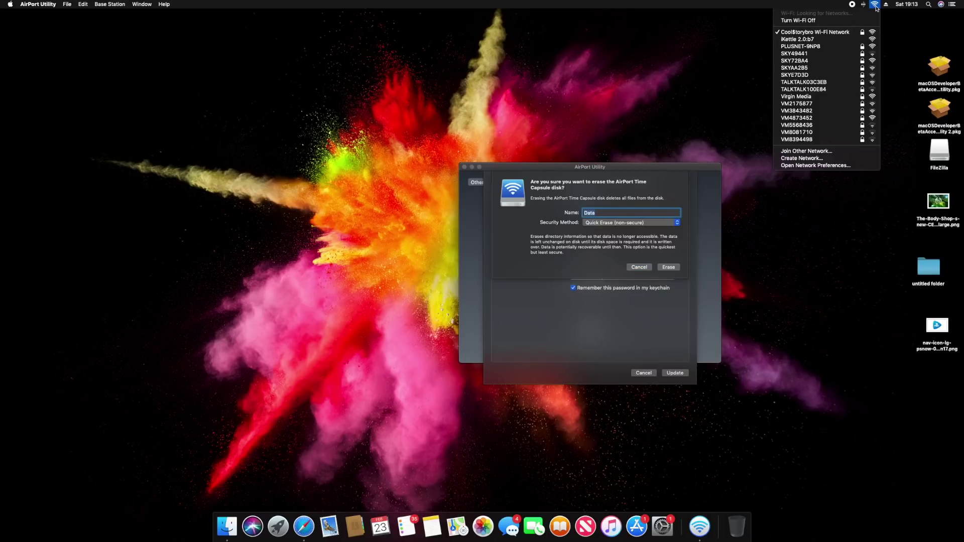
{"action": "left_click", "coordinate": [813, 121]}
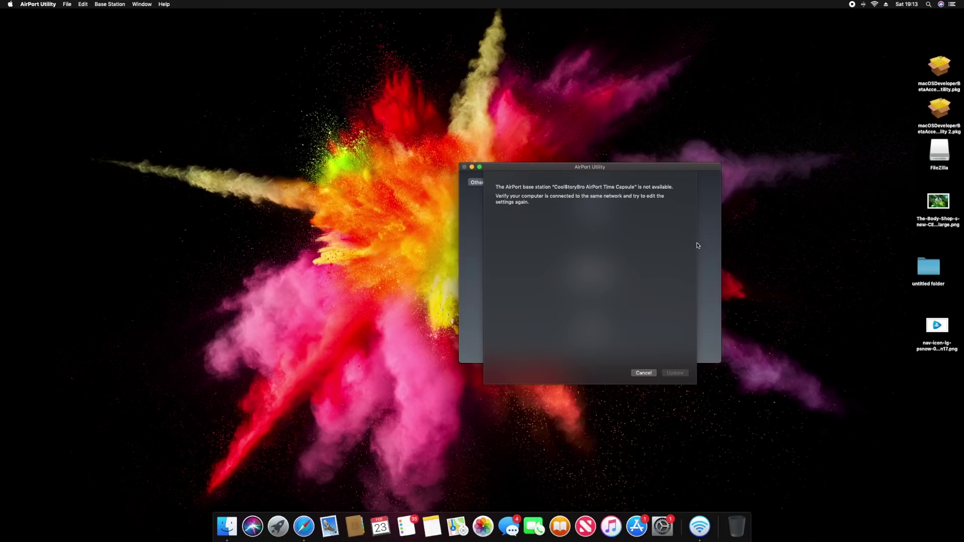
{"action": "left_click", "coordinate": [644, 374]}
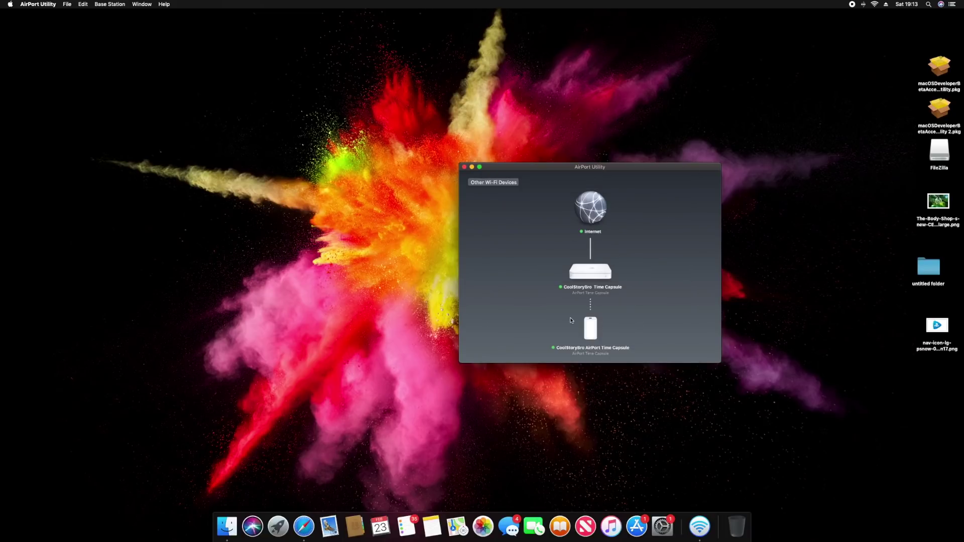
Show the Wi-Fi network list to confirm VM4873452 is connected.
{"action": "left_click", "coordinate": [874, 4]}
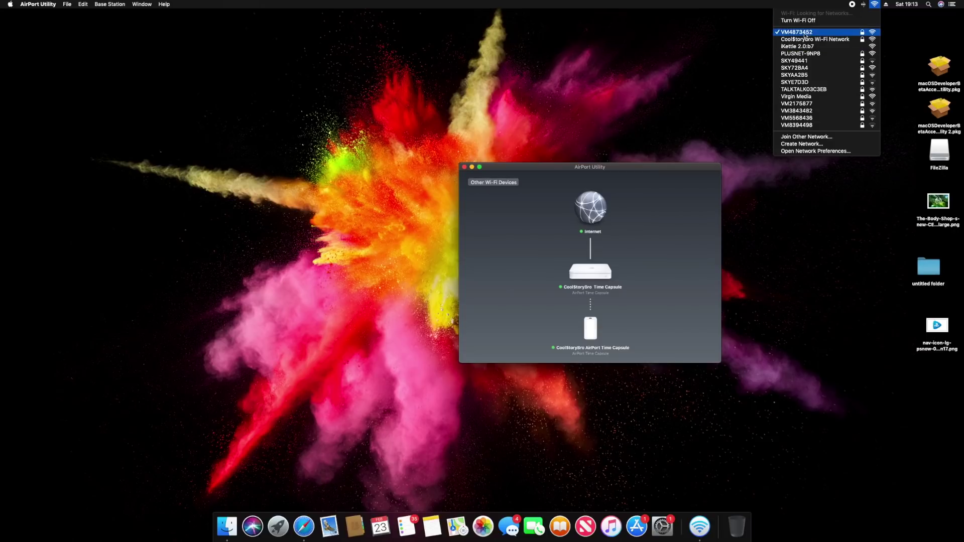